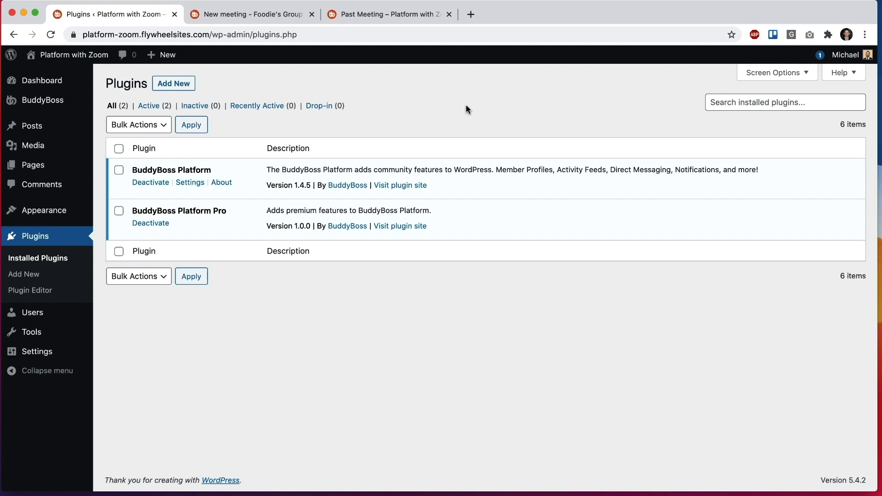
# Highlight the BuddyBoss Platform Pro plugin name, then view and close the new group meeting's recordings.
pyautogui.moveTo(224, 210); pyautogui.dragTo(143, 208)
pyautogui.click(228, 288)
pyautogui.click(274, 15)
pyautogui.scroll(-6, 422, 160)
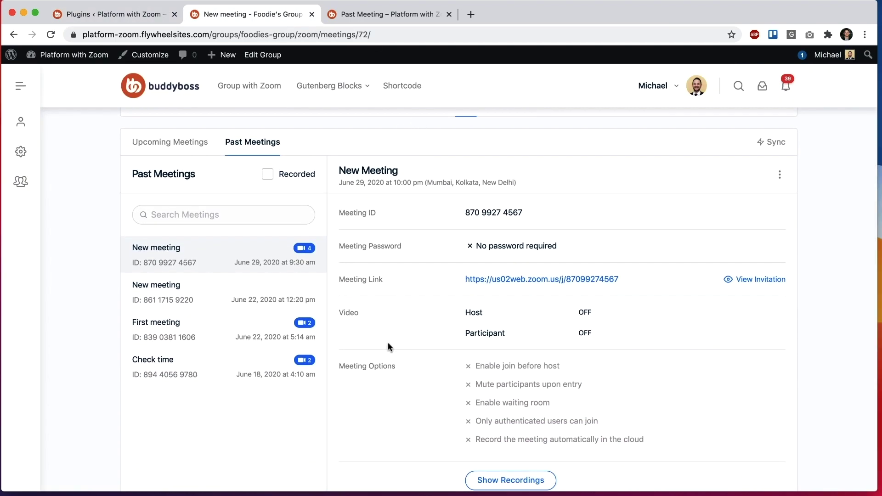
pyautogui.click(495, 479)
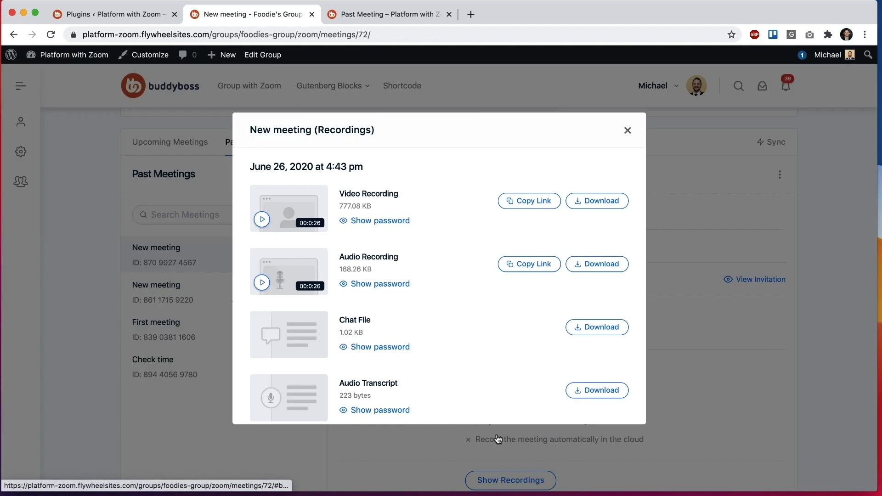
pyautogui.click(628, 131)
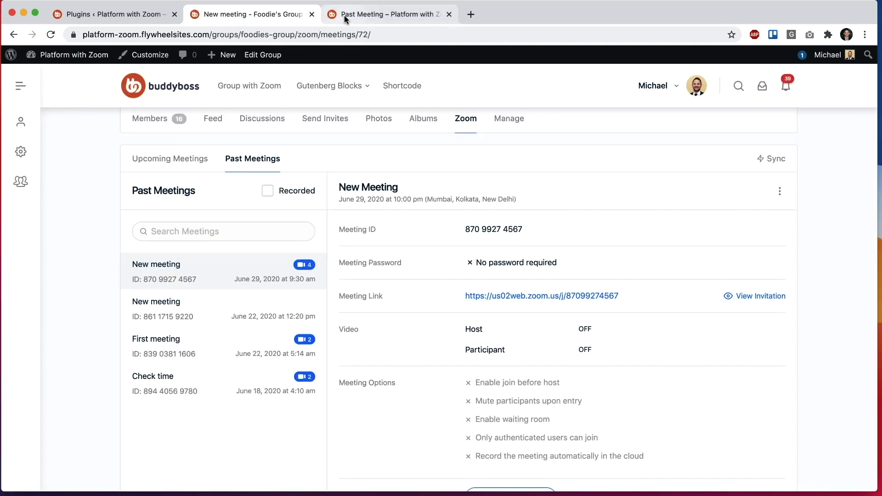
# On the Past Meeting page, review and close the Team Meeting's recordings list.
pyautogui.click(345, 16)
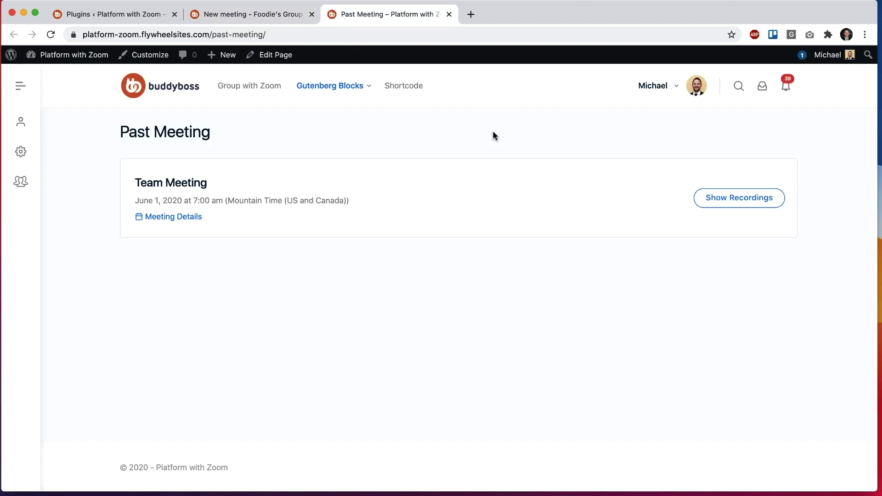
pyautogui.click(707, 199)
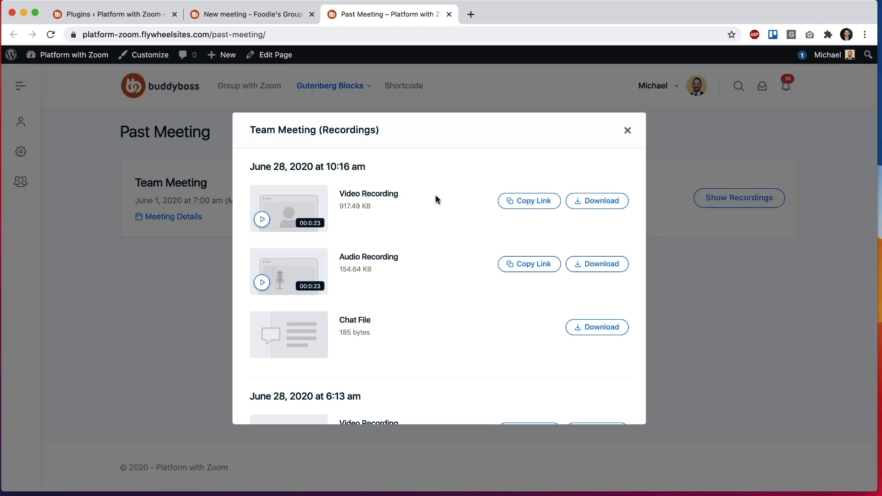
pyautogui.scroll(-3, 465, 262)
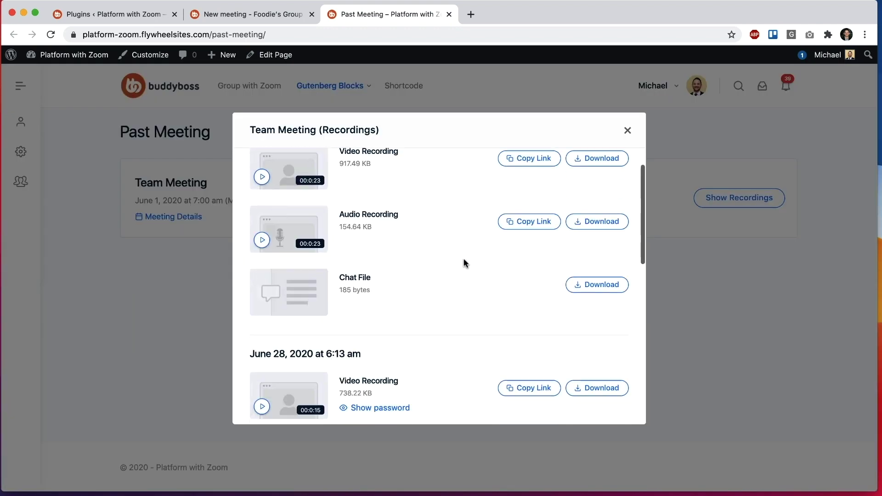
pyautogui.scroll(3, 465, 262)
pyautogui.click(627, 131)
# Check the Team Meeting details and its invitation text, then close the details.
pyautogui.click(188, 217)
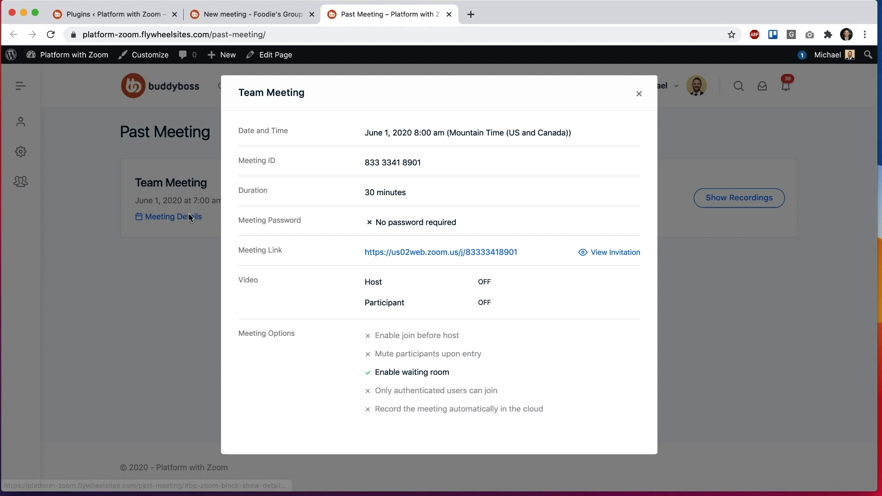
pyautogui.click(597, 255)
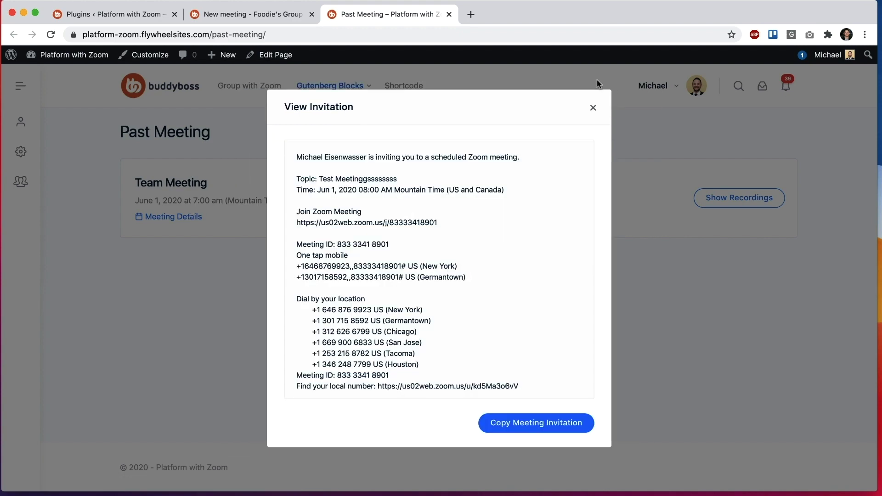
pyautogui.click(595, 110)
pyautogui.press('Escape')
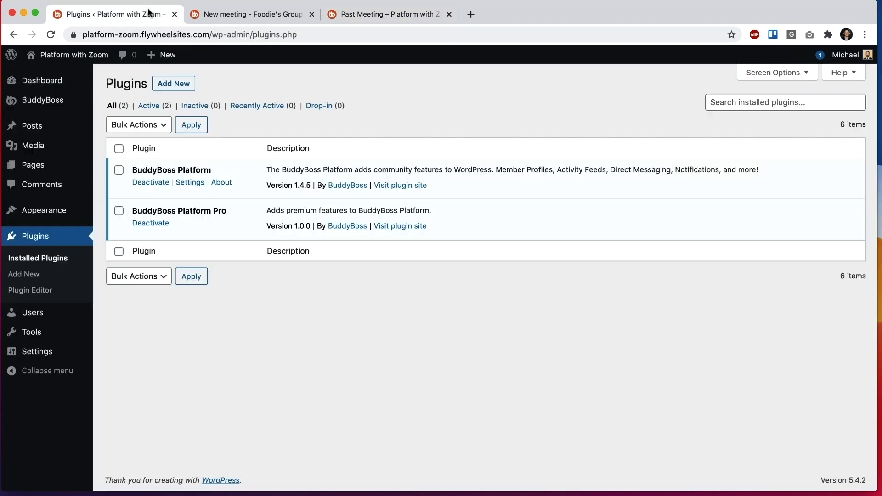
# Return to the WordPress plugins list tab.
pyautogui.click(152, 14)
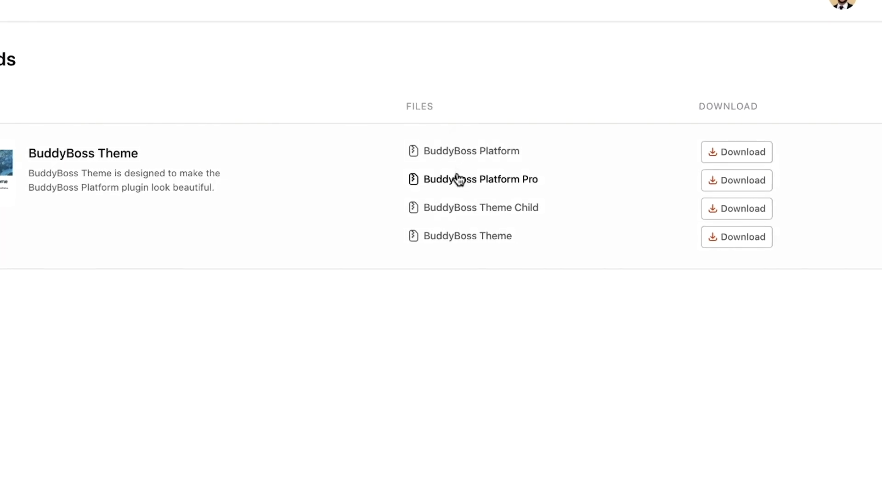
# Download the BuddyBoss Platform Pro file from the Downloads table.
pyautogui.click(737, 180)
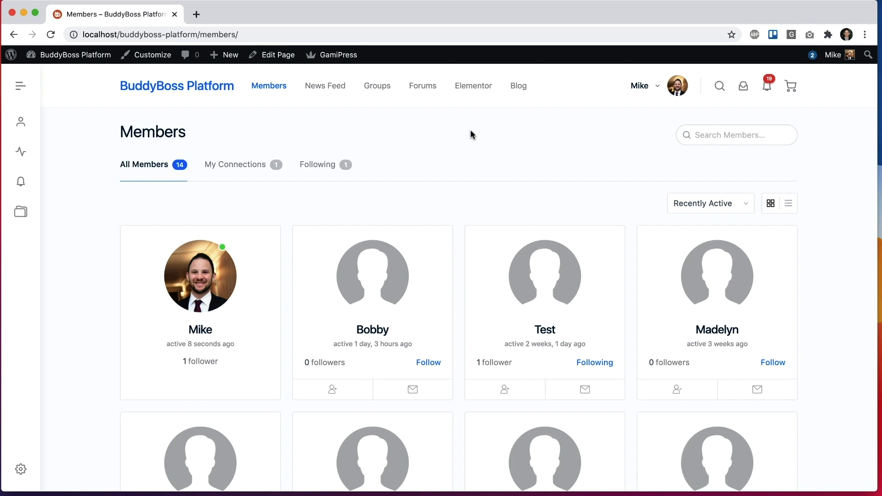
# Go from the site's admin dashboard to Plugins and start adding a new plugin.
pyautogui.moveTo(95, 56)
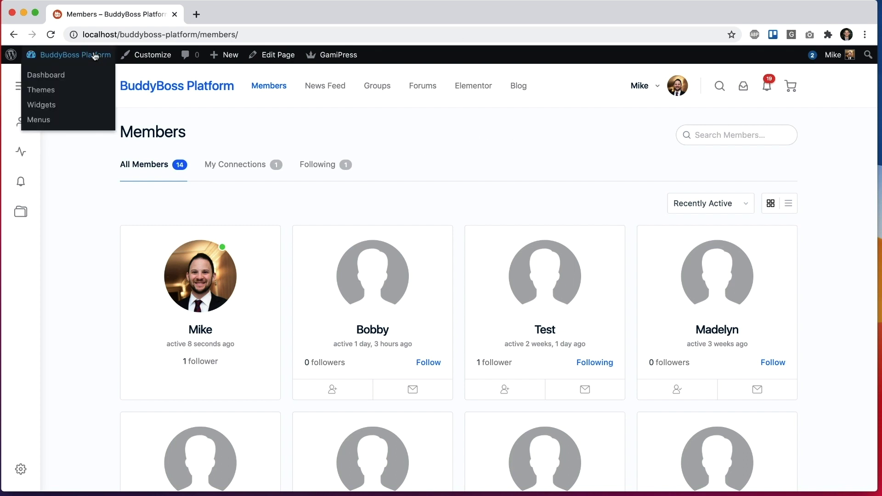
pyautogui.click(46, 75)
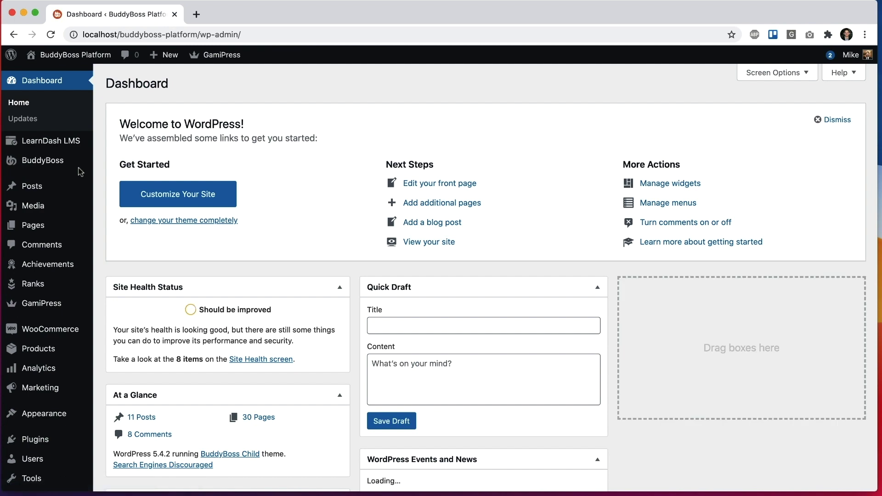
pyautogui.scroll(-2, 54, 396)
pyautogui.click(54, 396)
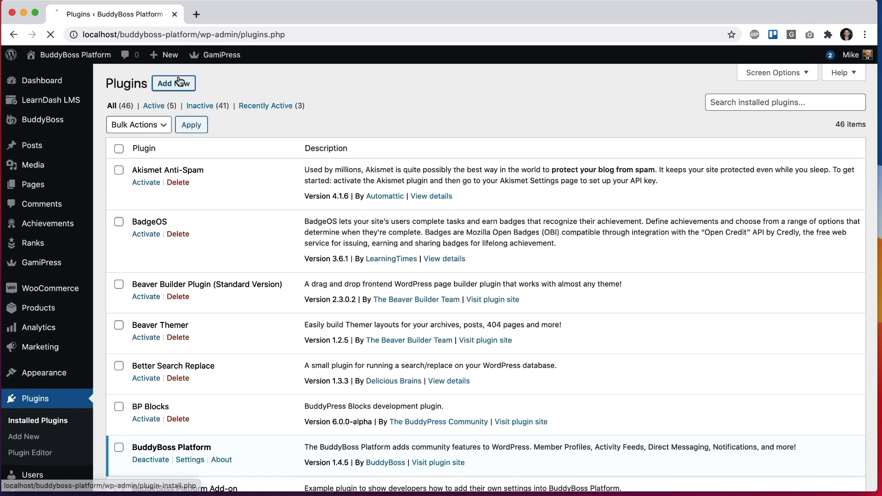
pyautogui.click(173, 83)
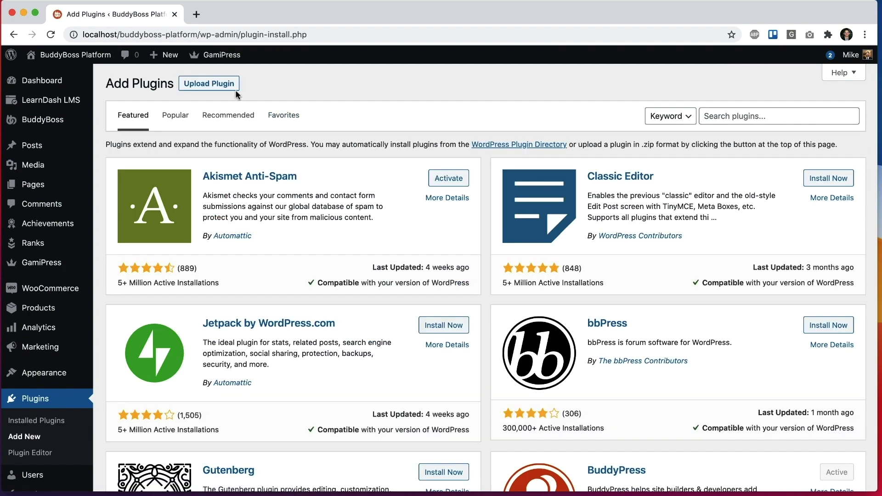
# Upload buddyboss-platform-pro.zip as a new plugin, install it and activate it.
pyautogui.click(232, 87)
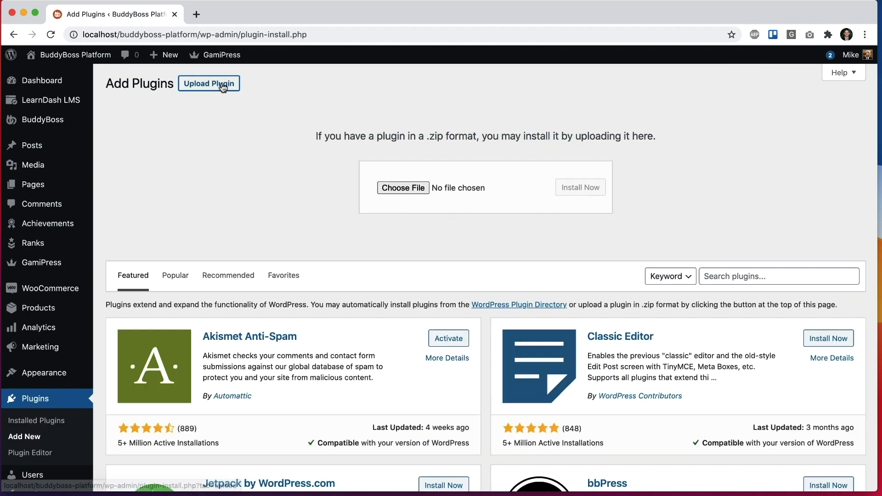
pyautogui.click(389, 187)
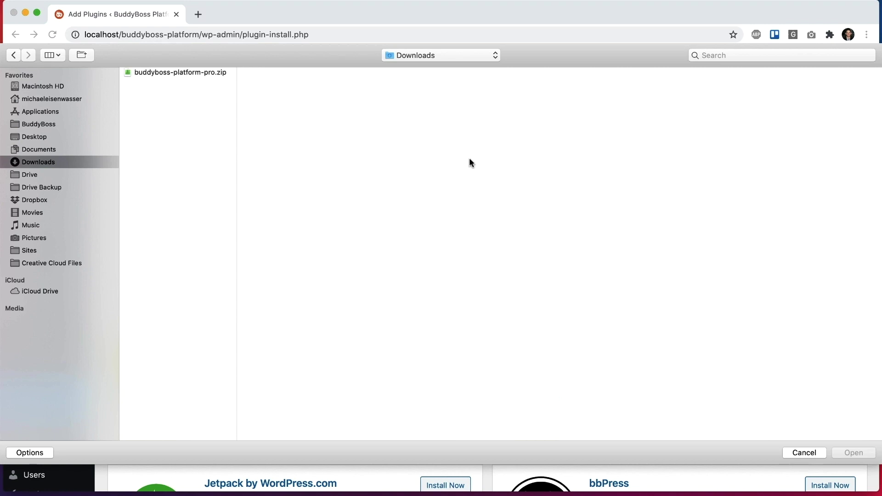
pyautogui.click(182, 73)
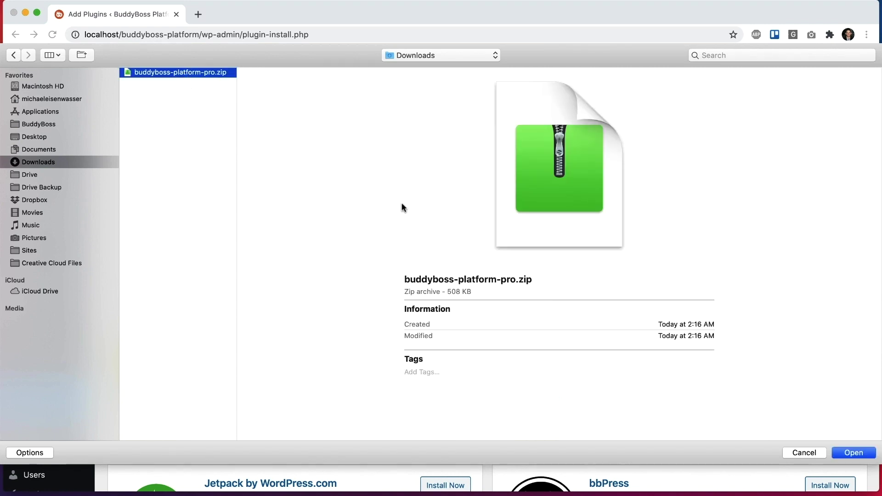
pyautogui.click(854, 453)
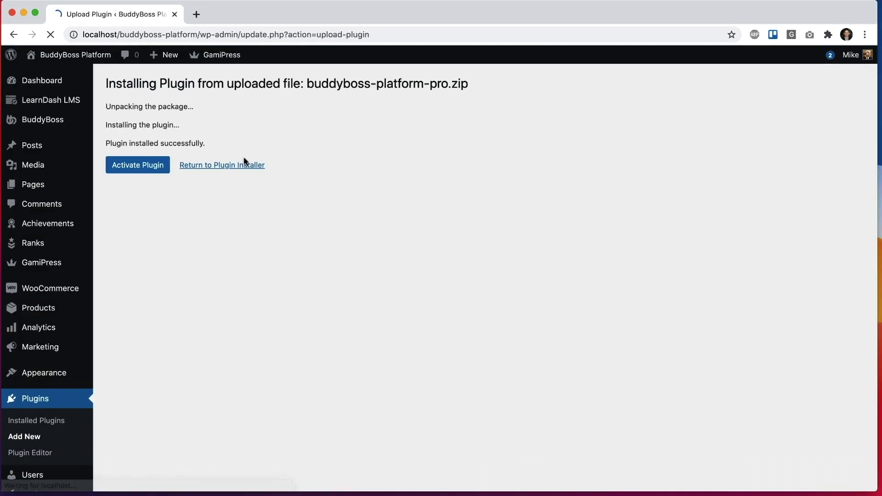
pyautogui.click(136, 166)
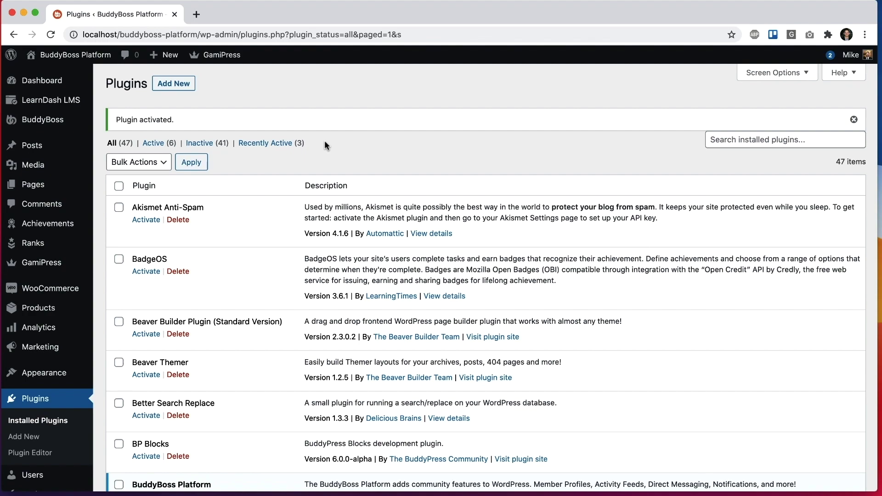
pyautogui.scroll(-5, 324, 140)
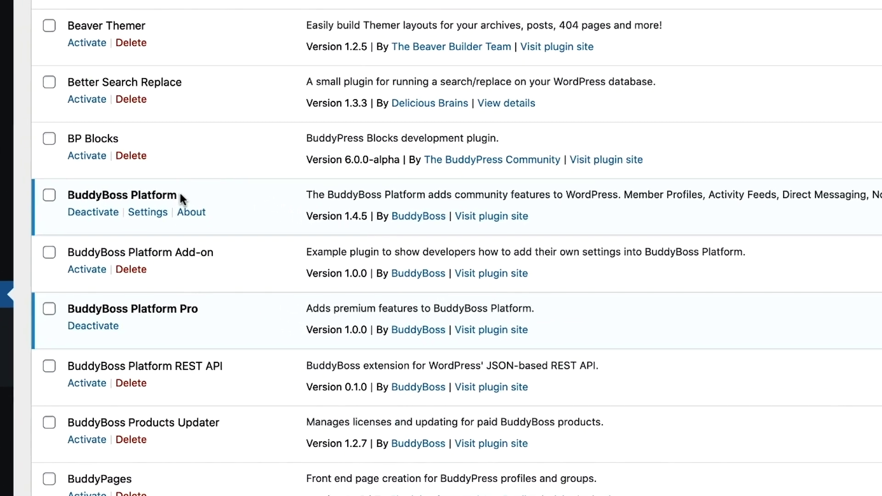
pyautogui.moveTo(212, 269); pyautogui.dragTo(133, 267)
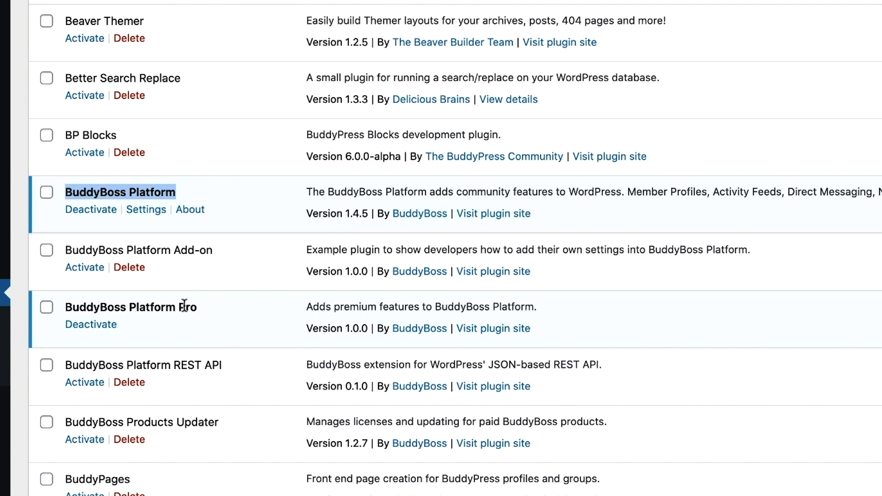
pyautogui.moveTo(197, 307); pyautogui.dragTo(100, 307)
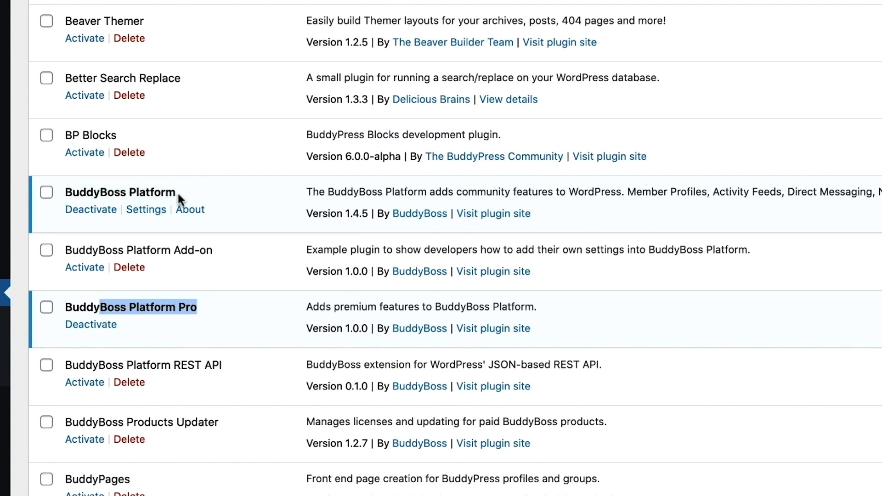
pyautogui.click(176, 307)
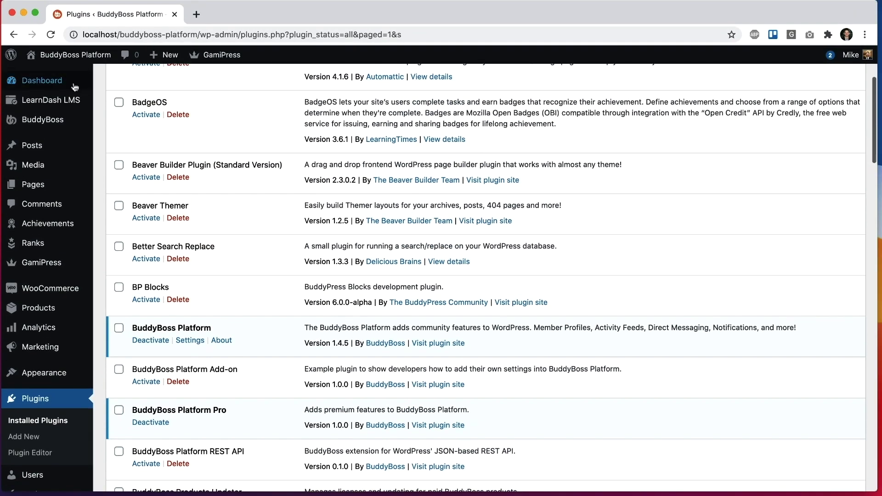
# On BuddyBoss License Keys, connect to BuddyBoss and allow access to the purchase history.
pyautogui.moveTo(42, 122)
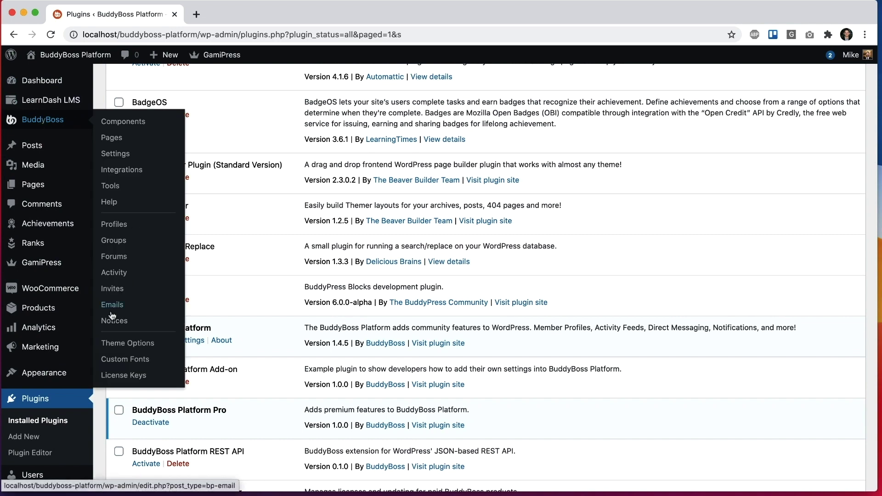
pyautogui.click(110, 375)
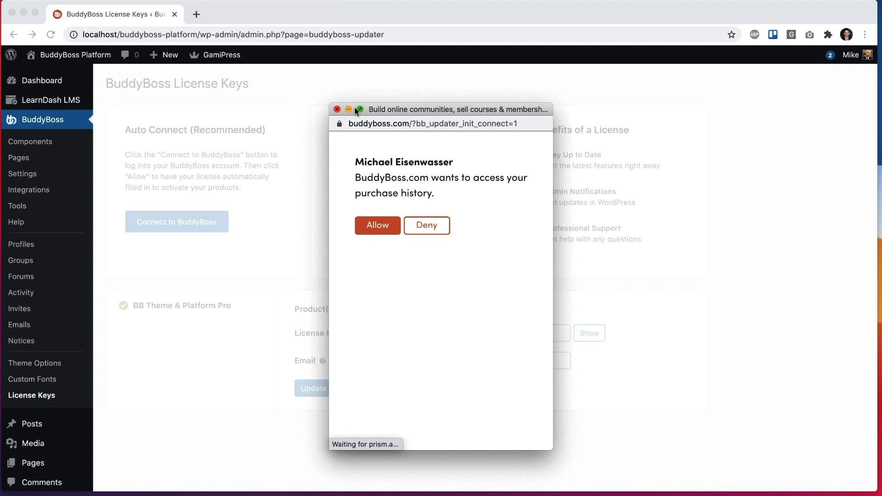
pyautogui.click(337, 109)
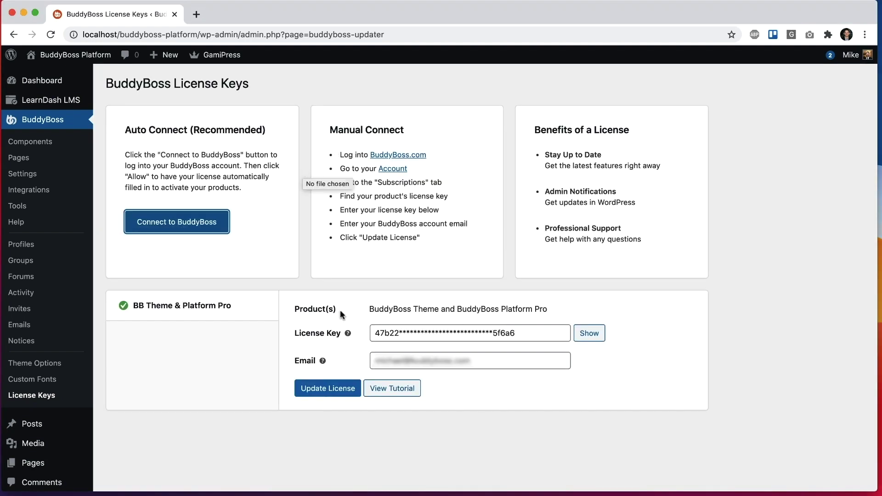
pyautogui.click(207, 336)
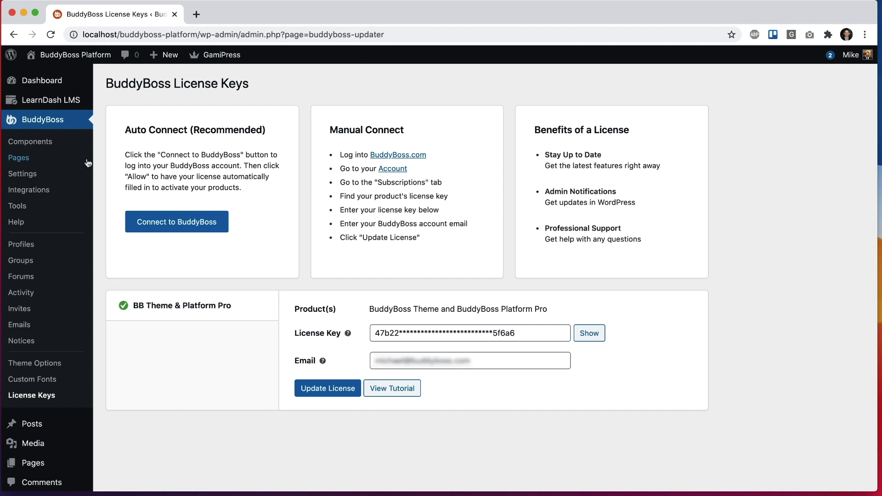
# In BuddyBoss Integrations > Zoom, tick Allow Zoom meetings on this site and save.
pyautogui.click(30, 189)
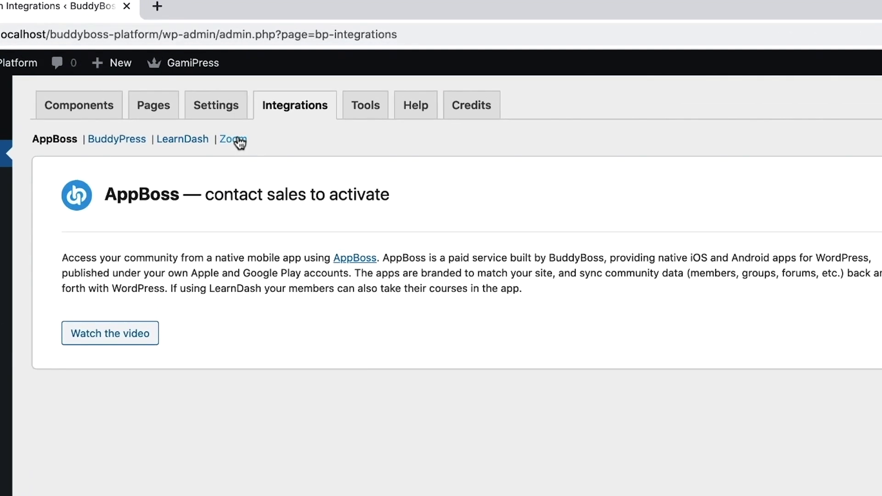
pyautogui.click(238, 139)
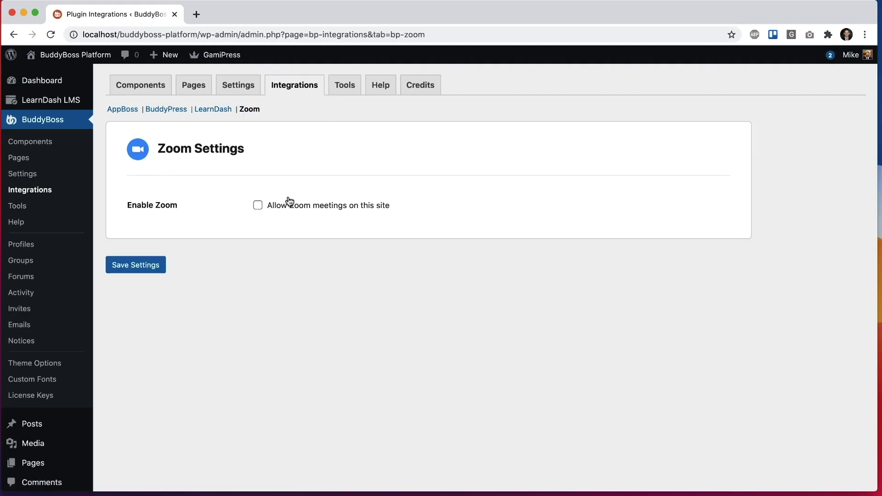
pyautogui.click(285, 203)
pyautogui.click(157, 264)
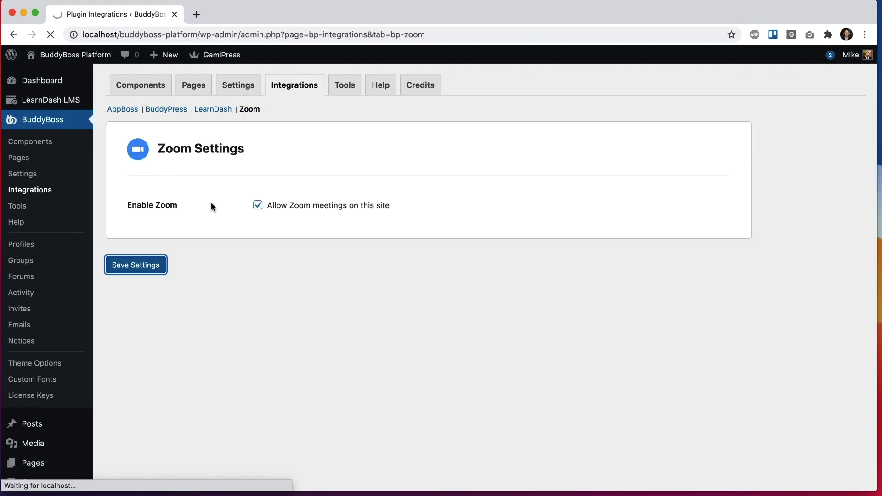